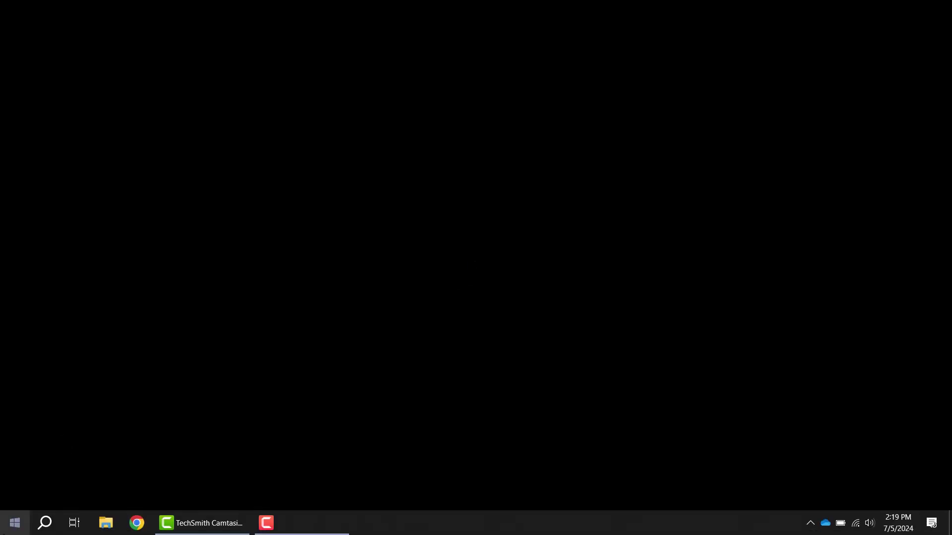
Launch Power BI Desktop from the Power BI tile in the Start menu's BI Tools group.
{"action": "left_click", "coordinate": [15, 523]}
{"action": "left_click", "coordinate": [723, 387]}
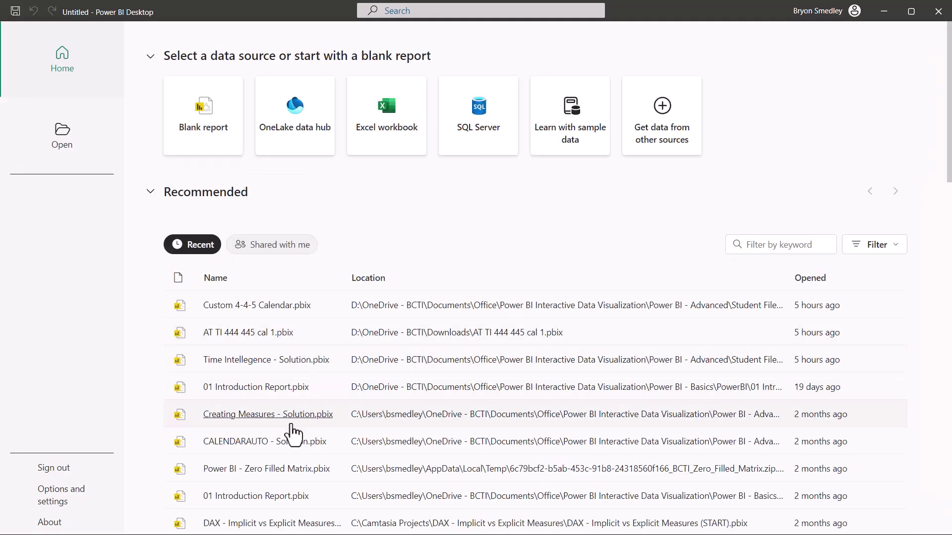
Scroll through the long list of recent .pbix reports, then dismiss the start screen to the blank canvas.
{"action": "scroll", "coordinate": [291, 424], "scroll_direction": "down", "scroll_amount": 7}
{"action": "scroll", "coordinate": [291, 424], "scroll_direction": "down", "scroll_amount": 5}
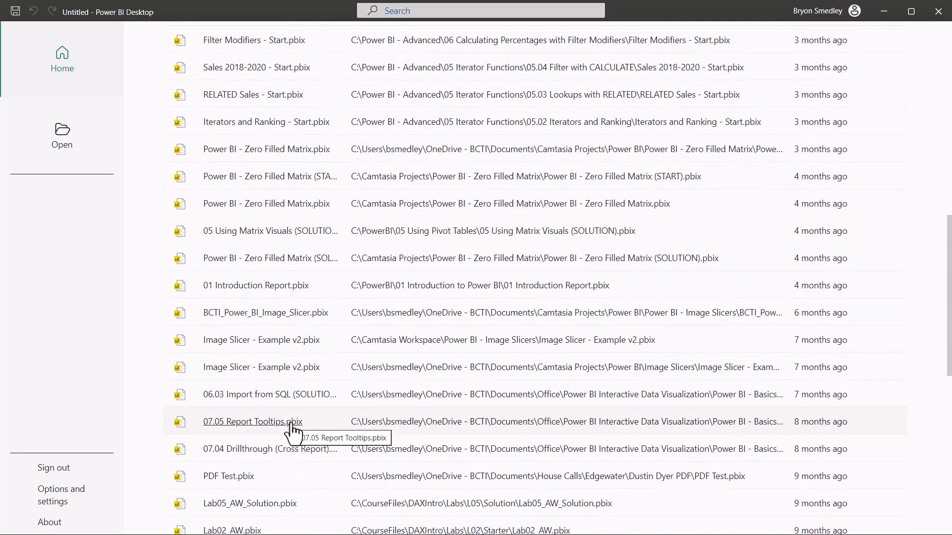
{"action": "scroll", "coordinate": [291, 424], "scroll_direction": "up", "scroll_amount": 12}
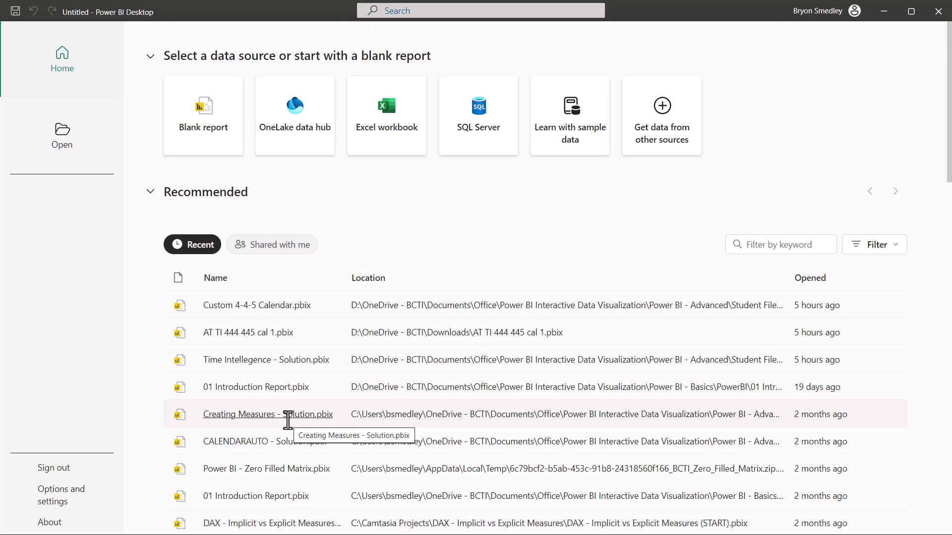
{"action": "key", "text": "Escape"}
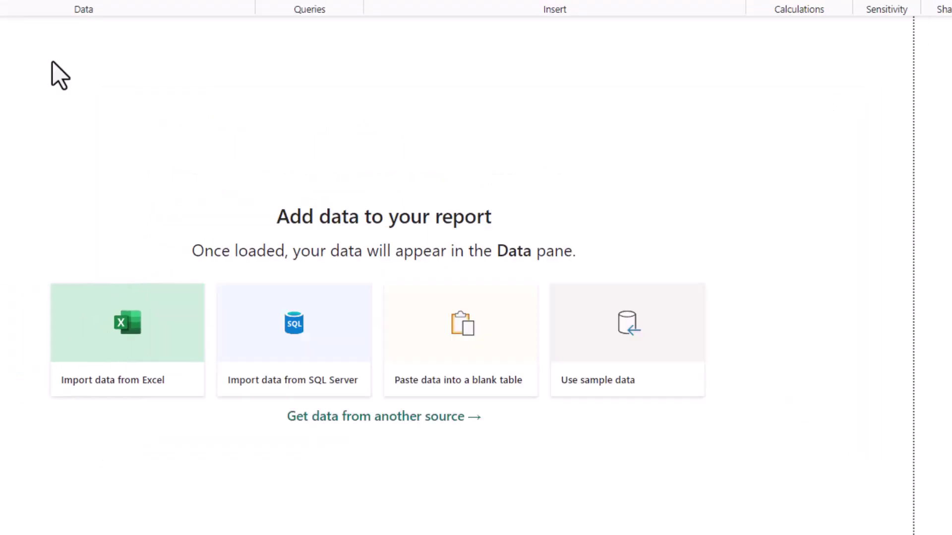
Reopen the File Home view listing the recently opened .pbix reports.
{"action": "left_click", "coordinate": [21, 33]}
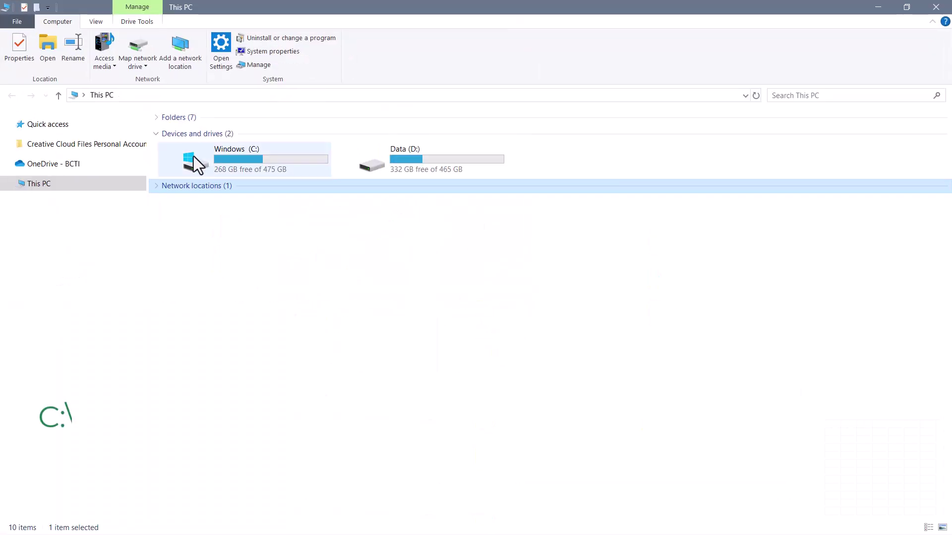
Browse C:\Users\<user>\Microsoft\Power BI Desktop Store App\User.zip\UserInterface to reach Settings.xml.
{"action": "left_click", "coordinate": [194, 160]}
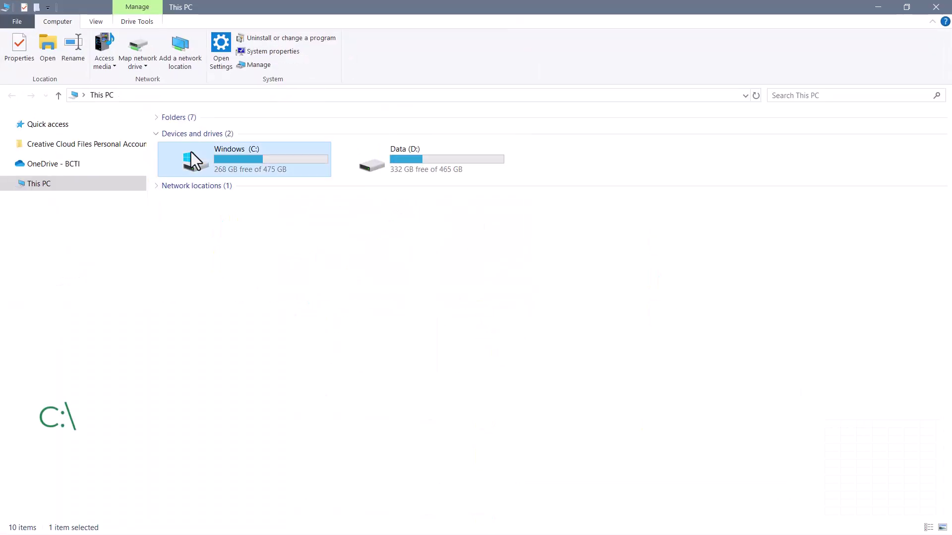
{"action": "double_click", "coordinate": [195, 160]}
{"action": "double_click", "coordinate": [192, 265]}
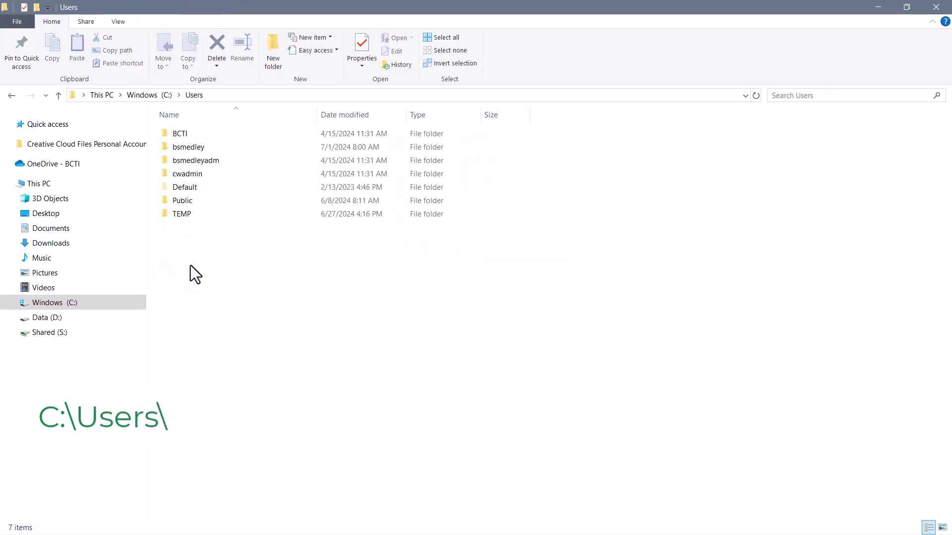
{"action": "double_click", "coordinate": [187, 149]}
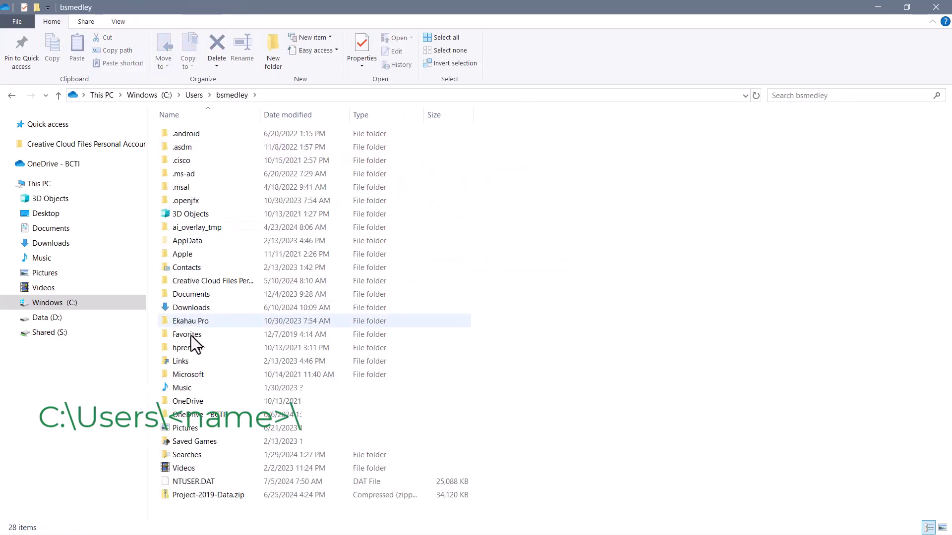
{"action": "double_click", "coordinate": [197, 375]}
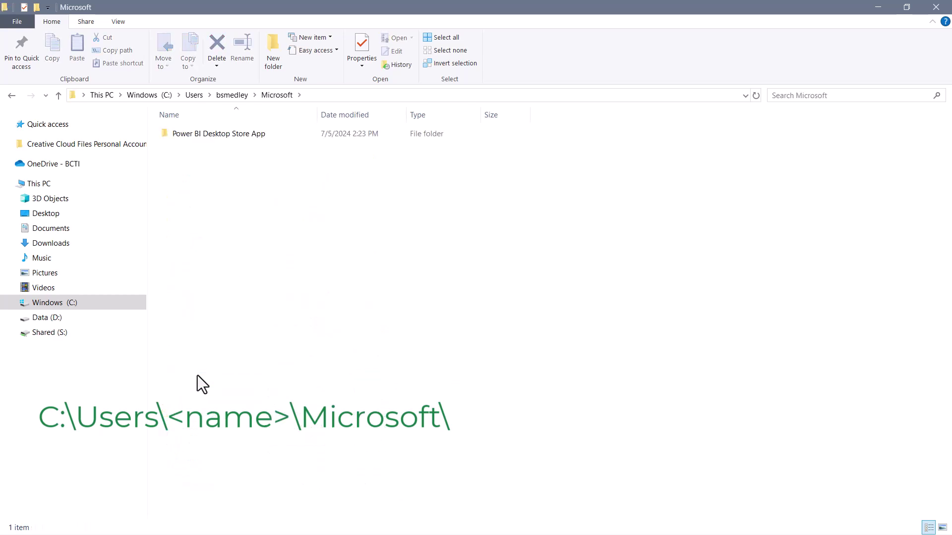
{"action": "double_click", "coordinate": [222, 133]}
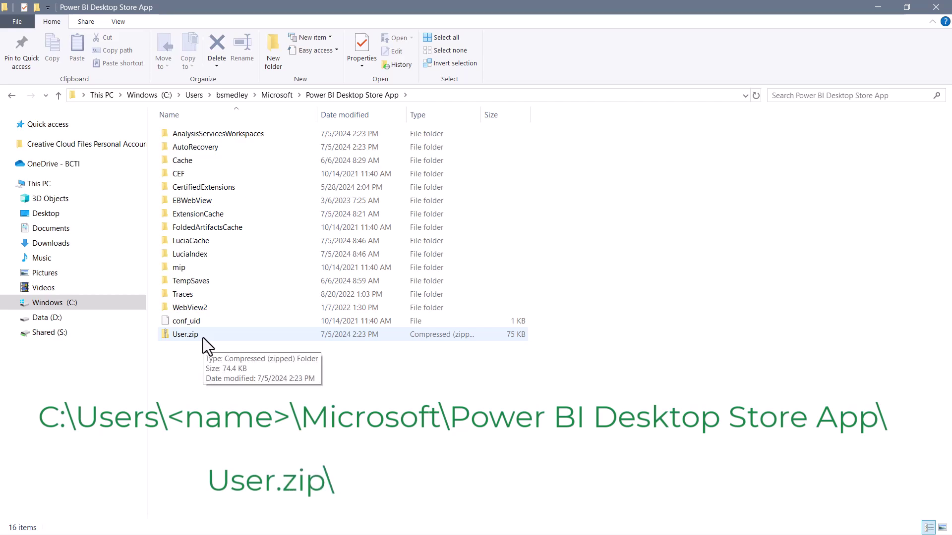
{"action": "double_click", "coordinate": [204, 338]}
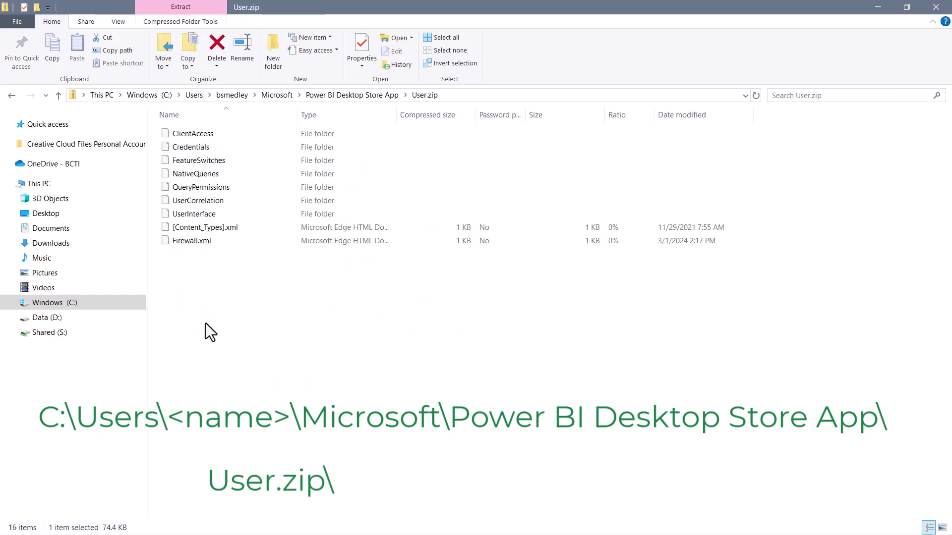
{"action": "double_click", "coordinate": [218, 214]}
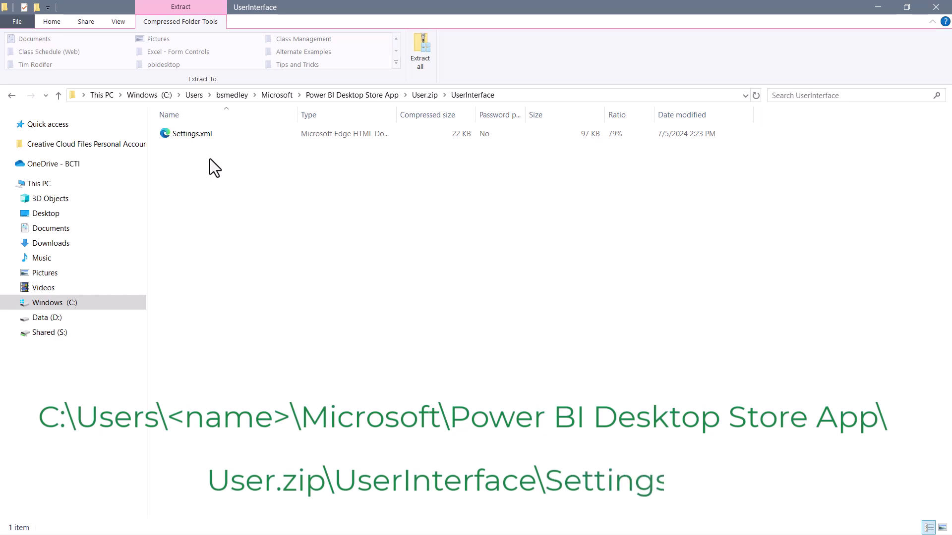
Copy Settings.xml out of User.zip and paste it directly onto the Data (D:) drive.
{"action": "right_click", "coordinate": [203, 134]}
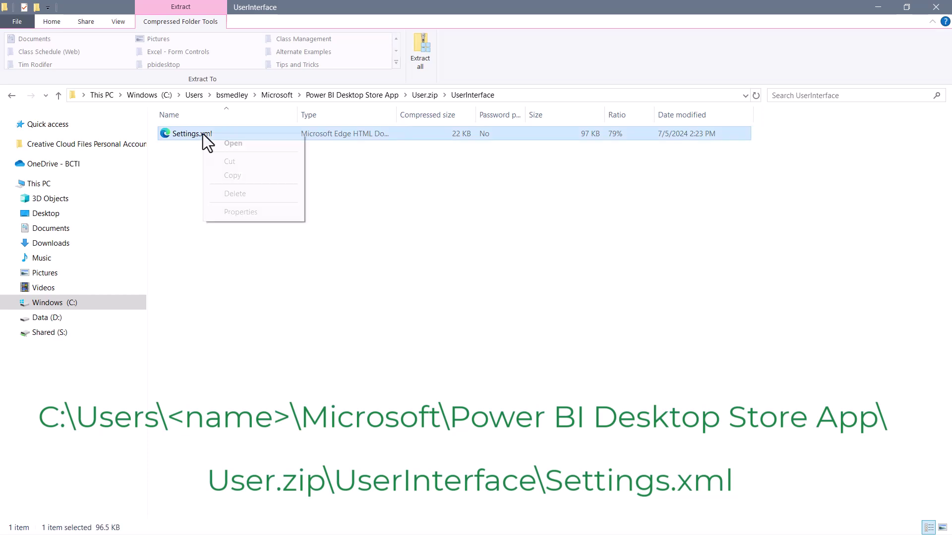
{"action": "left_click", "coordinate": [219, 180]}
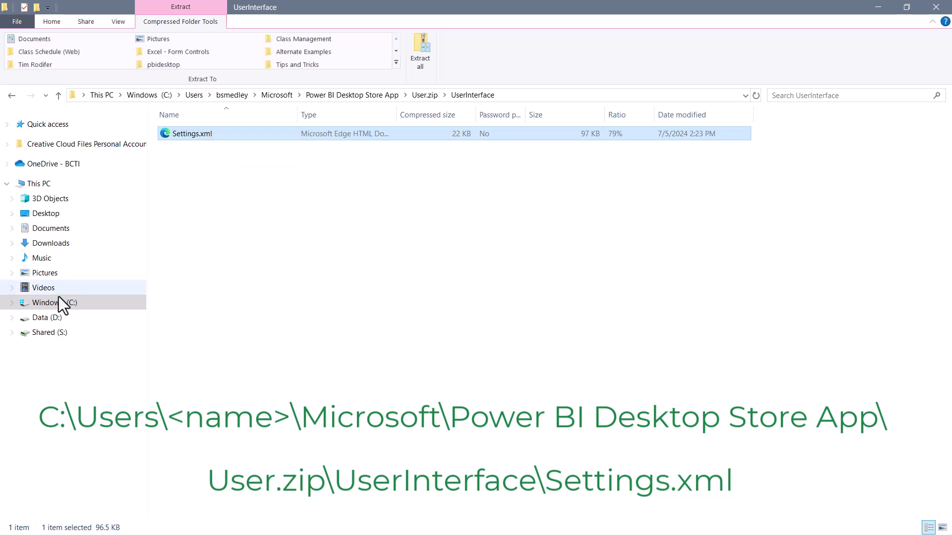
{"action": "left_click", "coordinate": [59, 319]}
{"action": "right_click", "coordinate": [233, 189]}
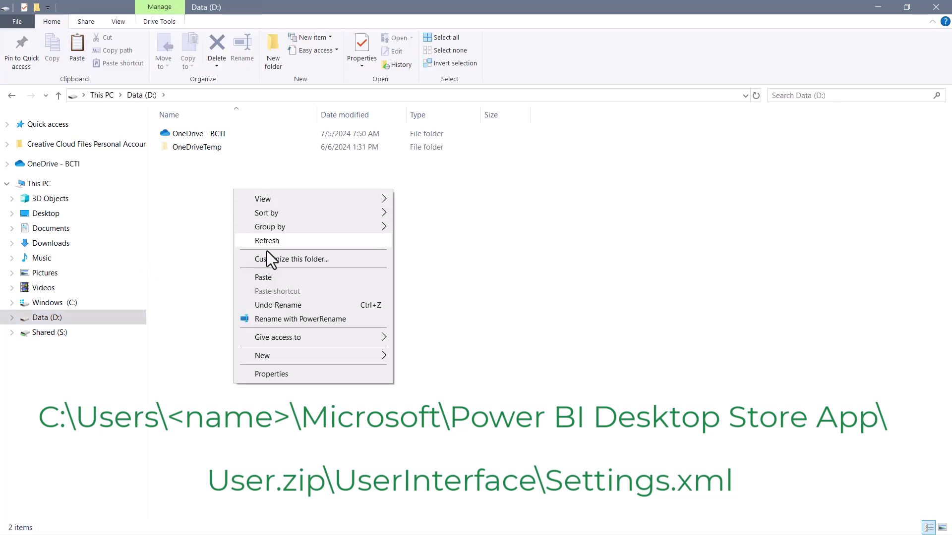
{"action": "left_click", "coordinate": [275, 283]}
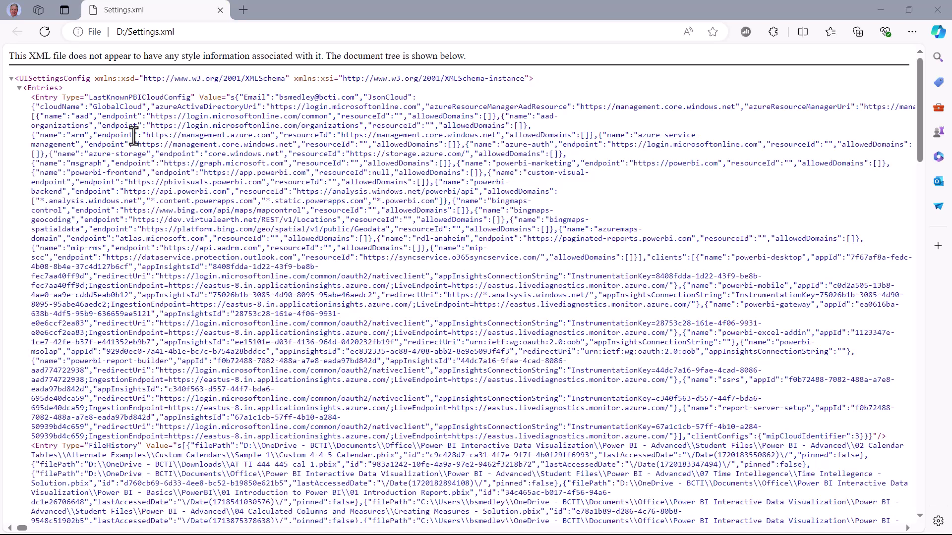
{"action": "left_click", "coordinate": [937, 9]}
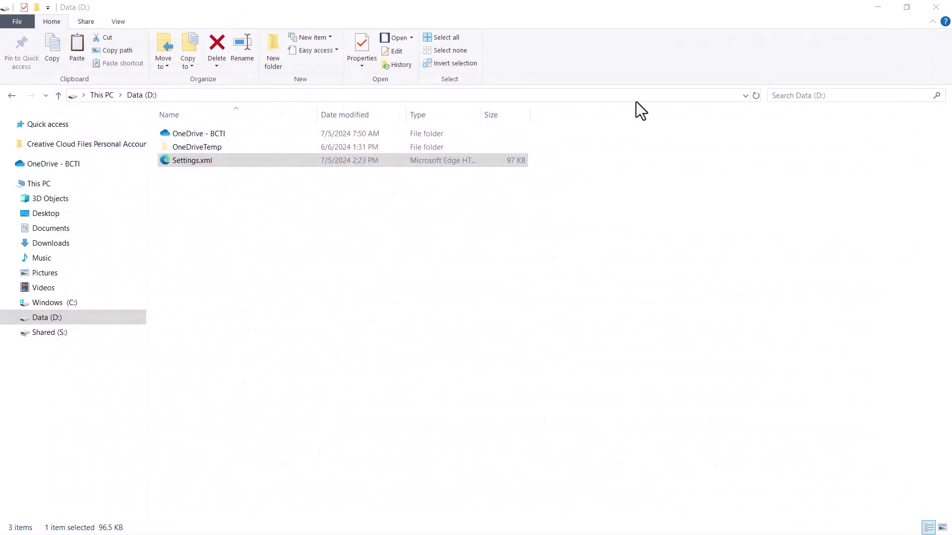
Open the D: copy of Settings.xml in Notepad++ and check the XML Tools plugin options.
{"action": "right_click", "coordinate": [227, 163]}
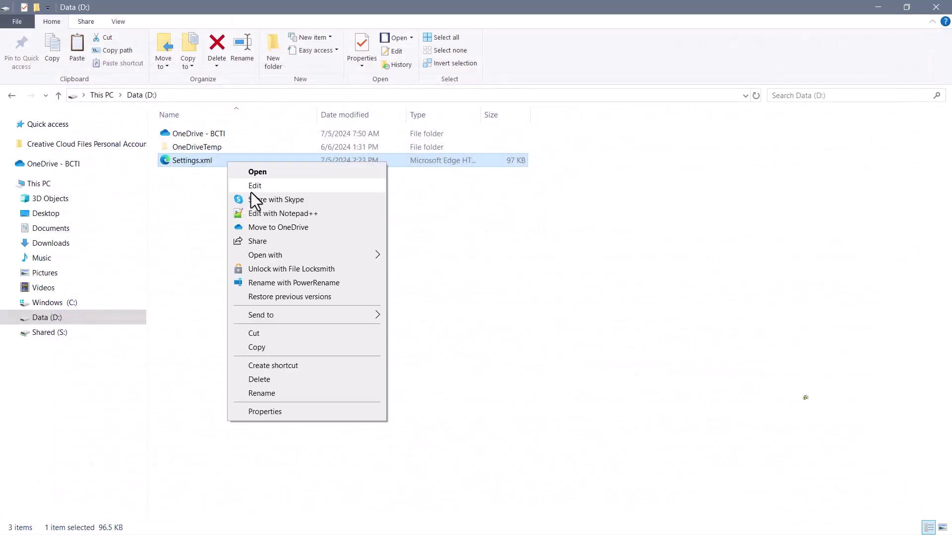
{"action": "left_click", "coordinate": [275, 213]}
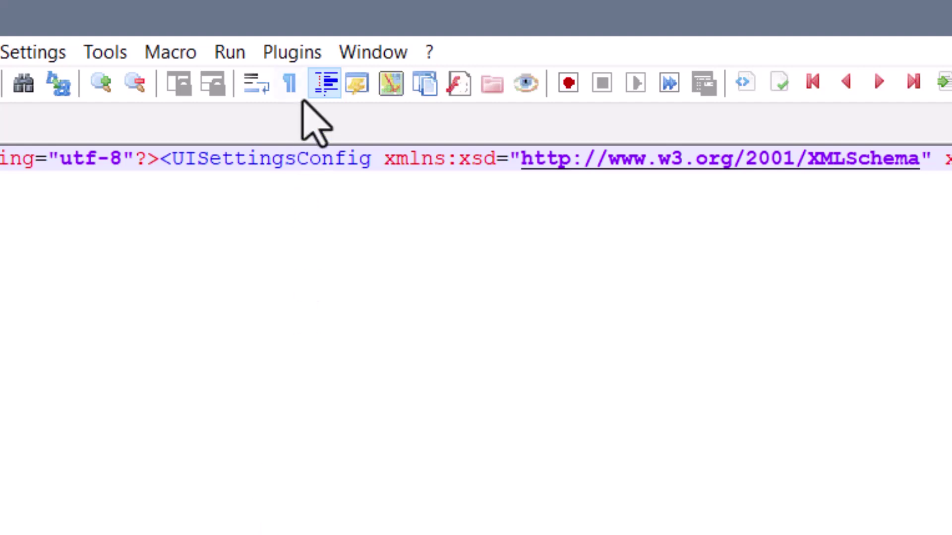
{"action": "left_click", "coordinate": [294, 53]}
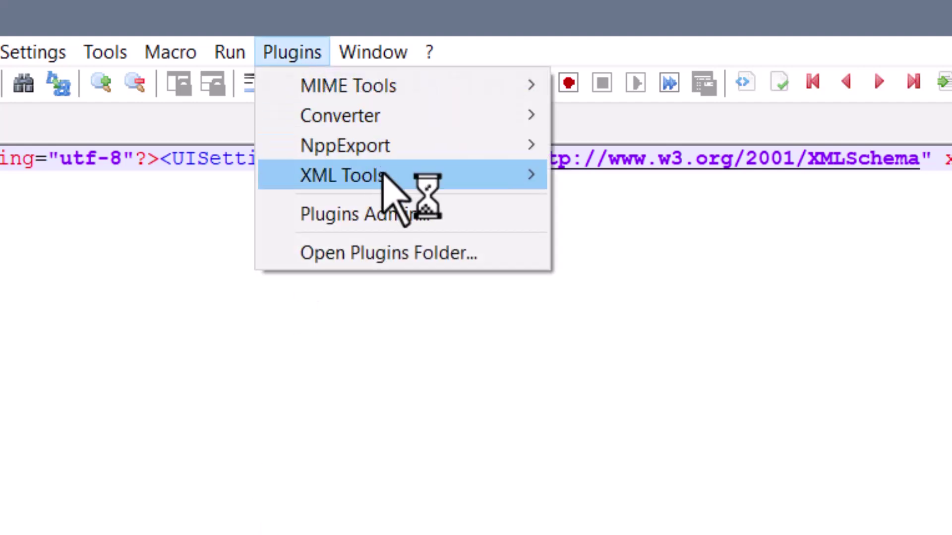
{"action": "mouse_move", "coordinate": [412, 177]}
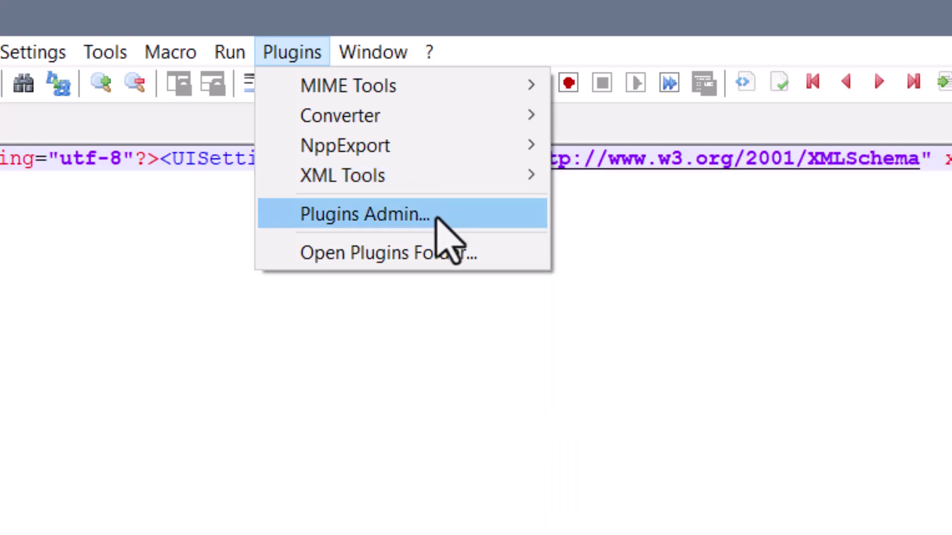
Tick XML Navigator at the bottom of the Plugins Admin Available list for installation.
{"action": "left_click", "coordinate": [443, 220]}
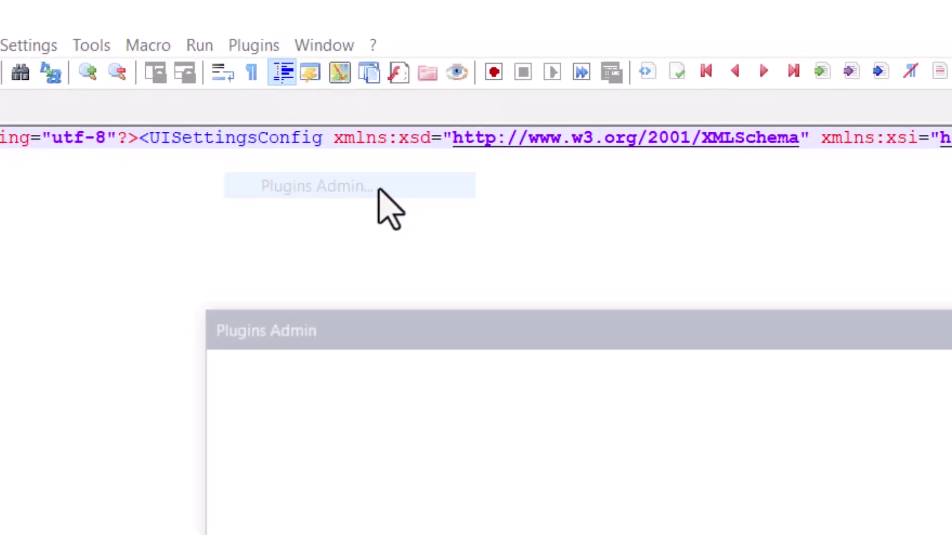
{"action": "left_click_drag", "start_coordinate": [863, 357], "coordinate": [861, 520]}
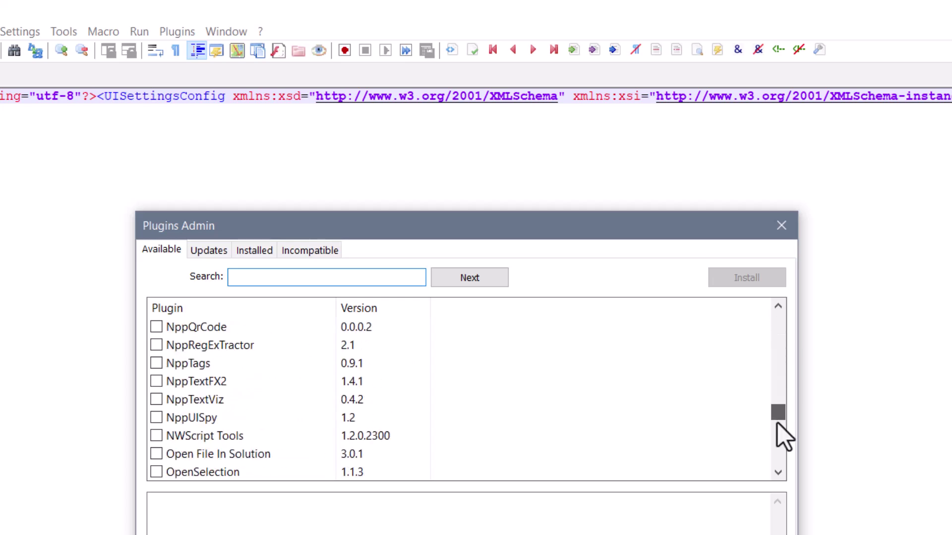
{"action": "left_click_drag", "start_coordinate": [777, 469], "coordinate": [773, 468]}
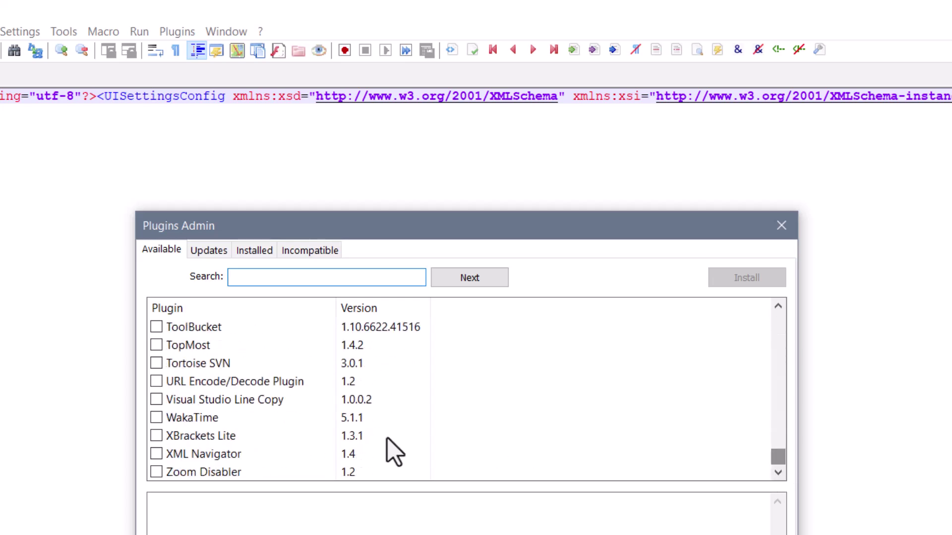
{"action": "left_click", "coordinate": [154, 454]}
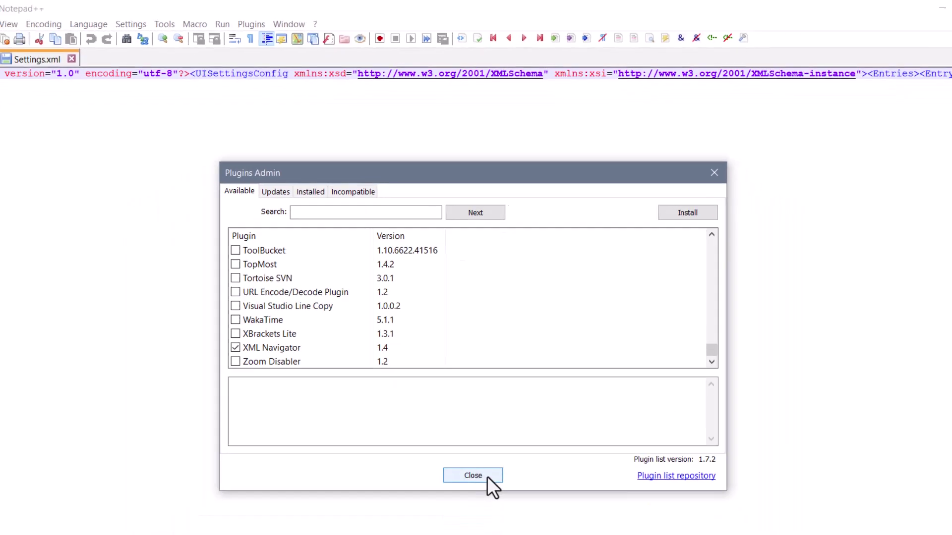
{"action": "left_click", "coordinate": [487, 477]}
{"action": "left_click", "coordinate": [249, 23]}
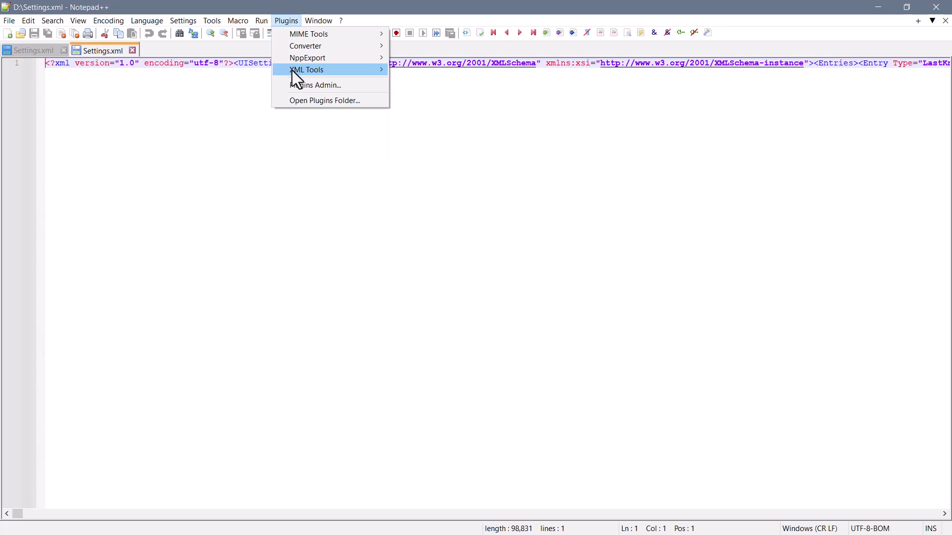
Pretty-print Settings.xml with XML Tools and scroll along the long FileHistory entry on line 5.
{"action": "mouse_move", "coordinate": [293, 70]}
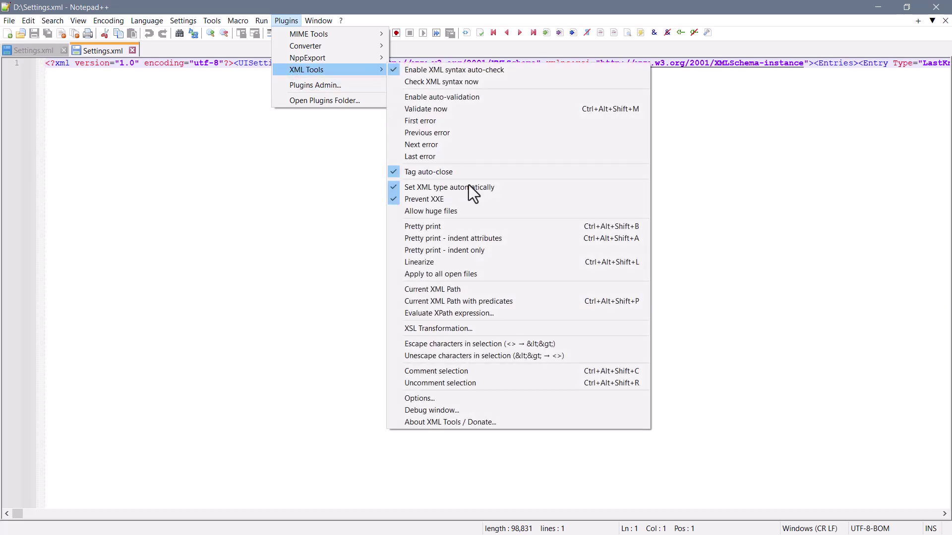
{"action": "left_click", "coordinate": [474, 228]}
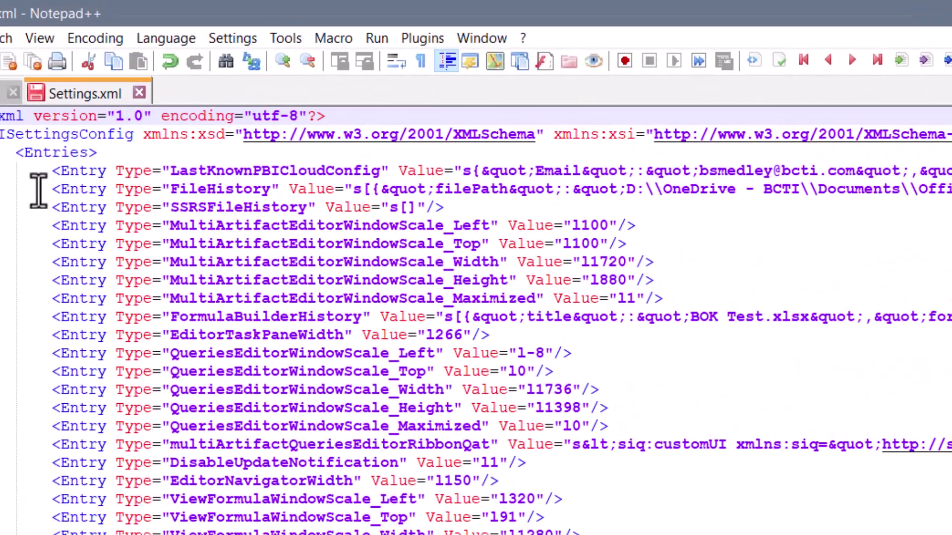
{"action": "left_click", "coordinate": [119, 102]}
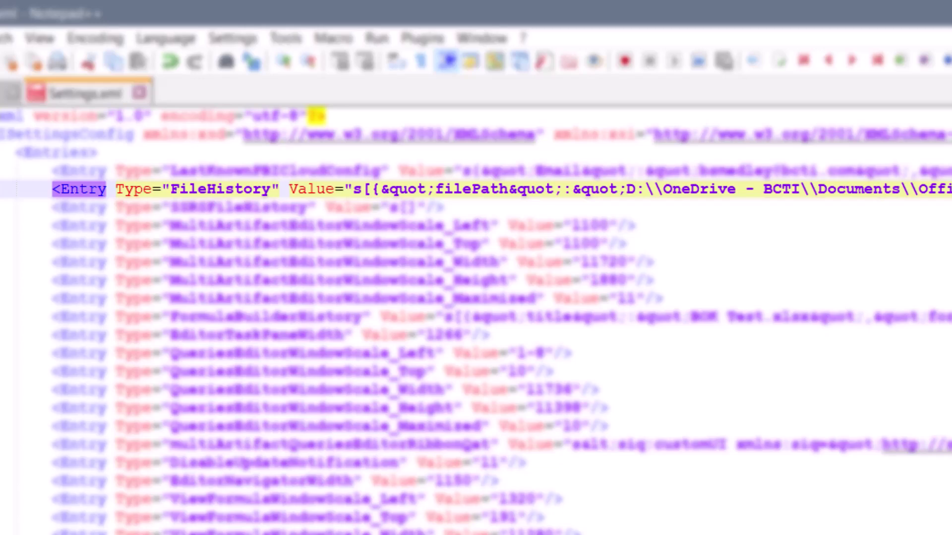
{"action": "scroll", "coordinate": [476, 189], "scroll_direction": "right", "scroll_amount": 10}
{"action": "scroll", "coordinate": [476, 188], "scroll_direction": "right", "scroll_amount": 15}
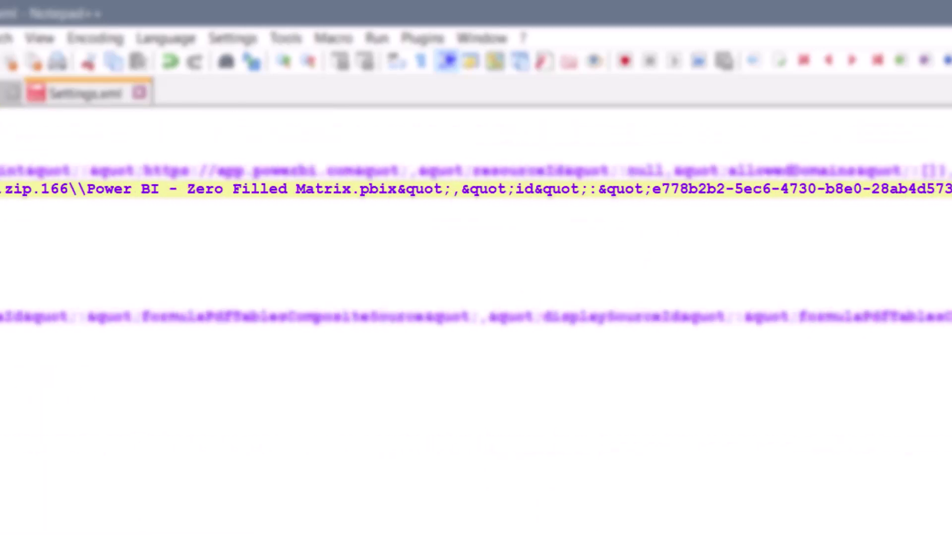
{"action": "scroll", "coordinate": [439, 255], "scroll_direction": "right", "scroll_amount": 5}
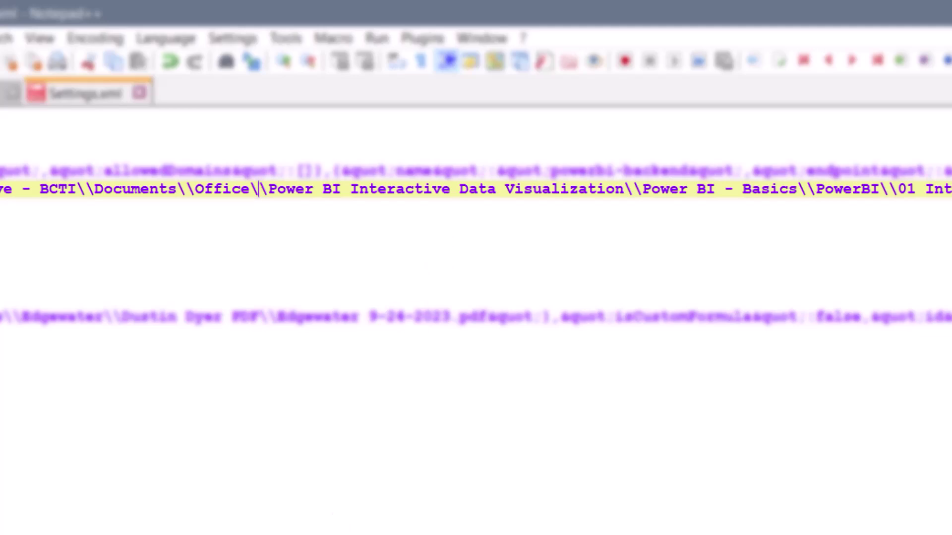
{"action": "scroll", "coordinate": [475, 188], "scroll_direction": "left", "scroll_amount": 3}
{"action": "scroll", "coordinate": [476, 189], "scroll_direction": "left", "scroll_amount": 3}
{"action": "scroll", "coordinate": [476, 188], "scroll_direction": "right", "scroll_amount": 10}
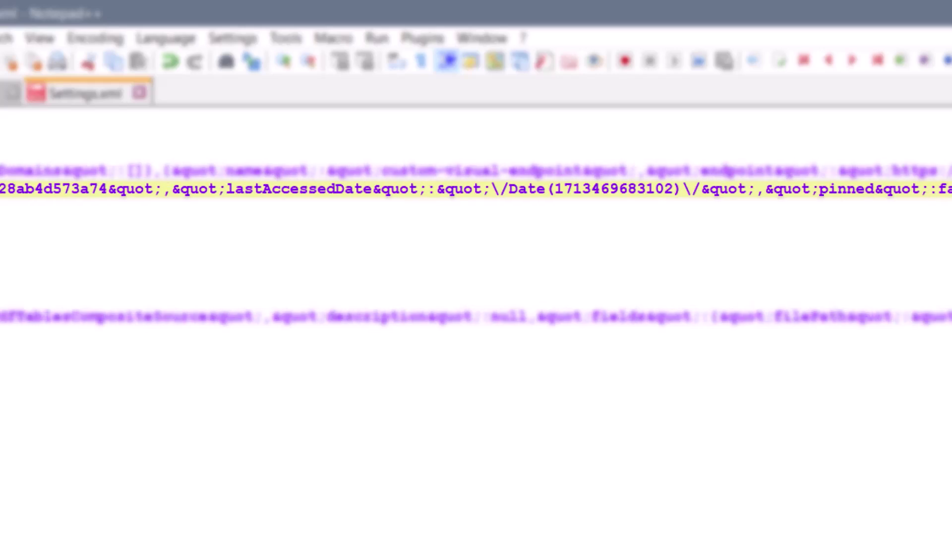
{"action": "left_click_drag", "start_coordinate": [54, 195], "coordinate": [850, 190]}
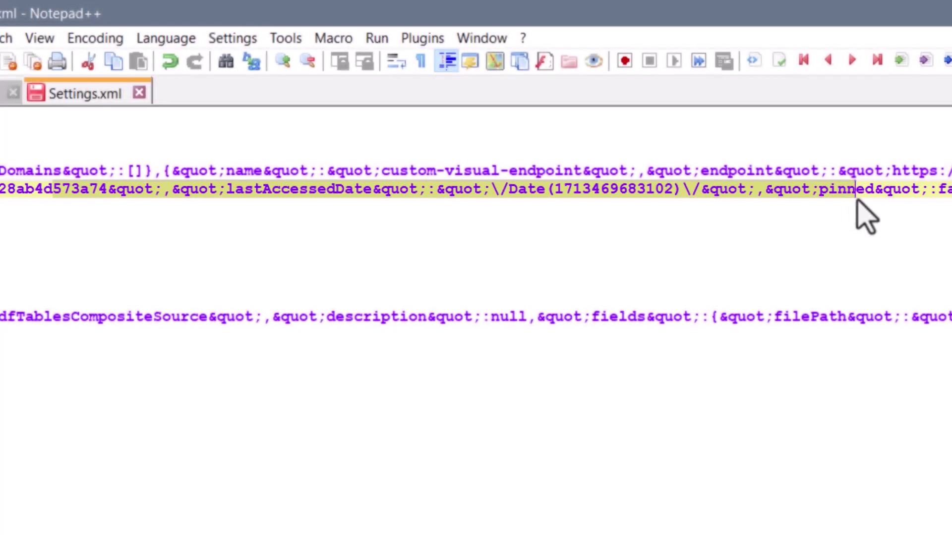
Delete the whole FileHistory line 5, save Settings.xml at 81 KB, and close Notepad++.
{"action": "key", "text": "Home"}
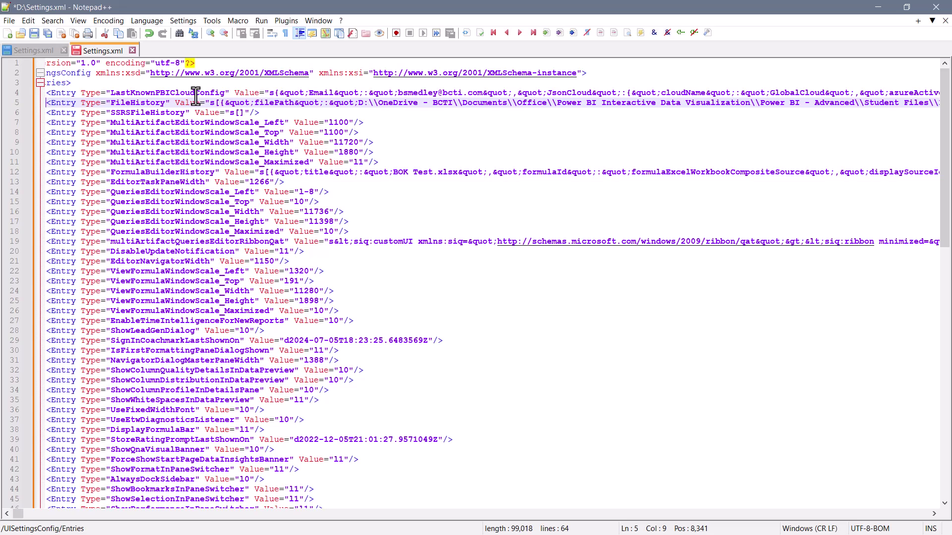
{"action": "key", "text": "Home"}
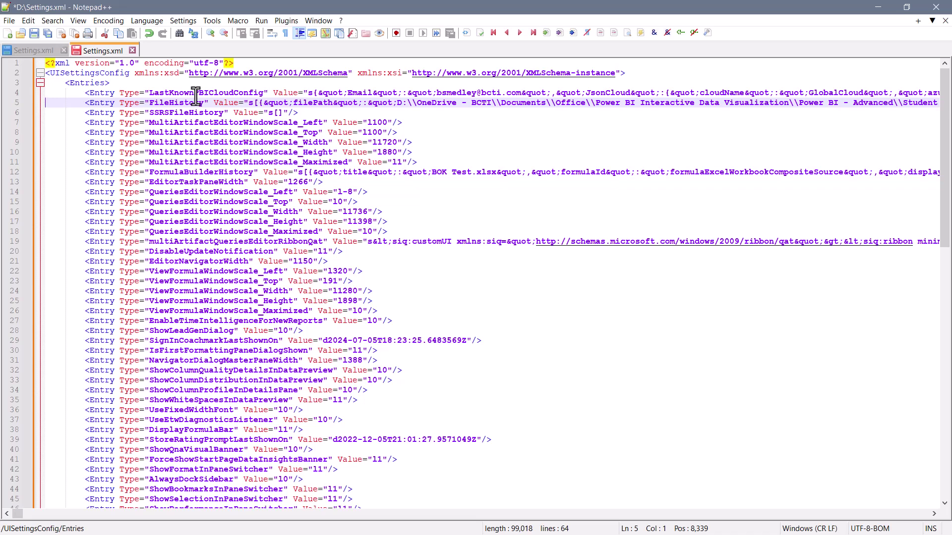
{"action": "key", "text": "shift+End"}
{"action": "key", "text": "Delete"}
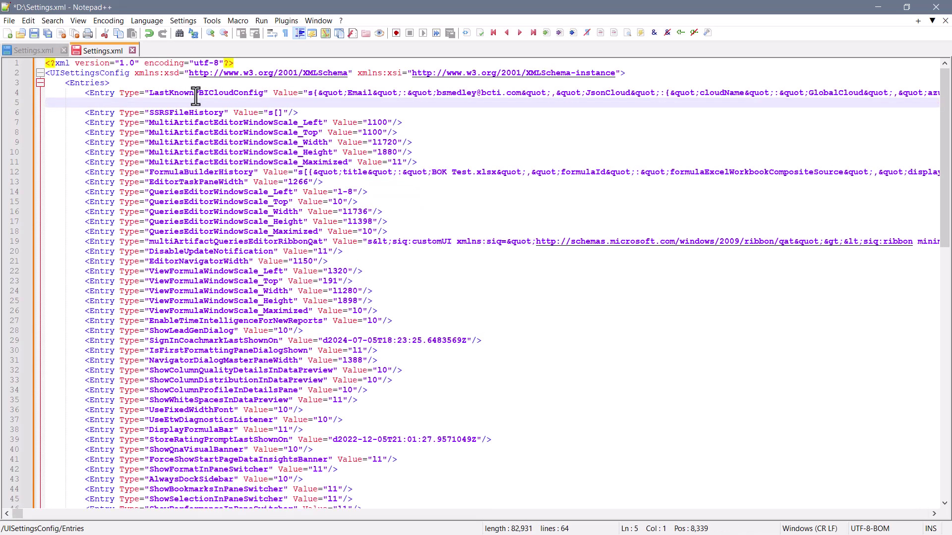
{"action": "key", "text": "Delete"}
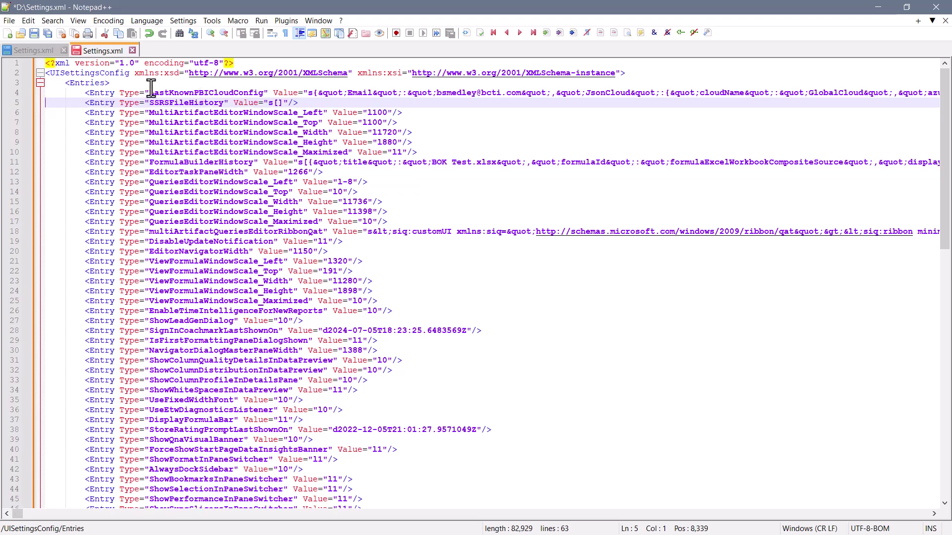
{"action": "left_click", "coordinate": [36, 36]}
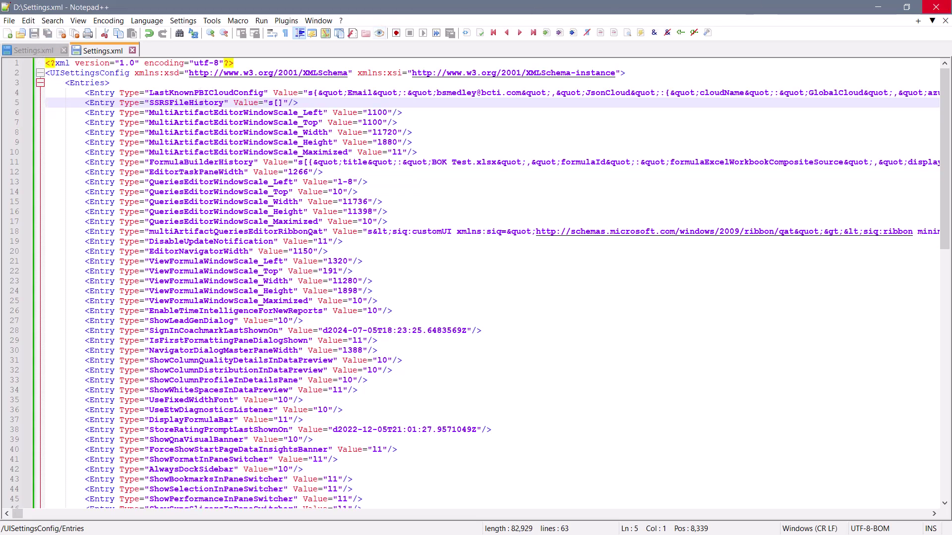
{"action": "left_click", "coordinate": [935, 8]}
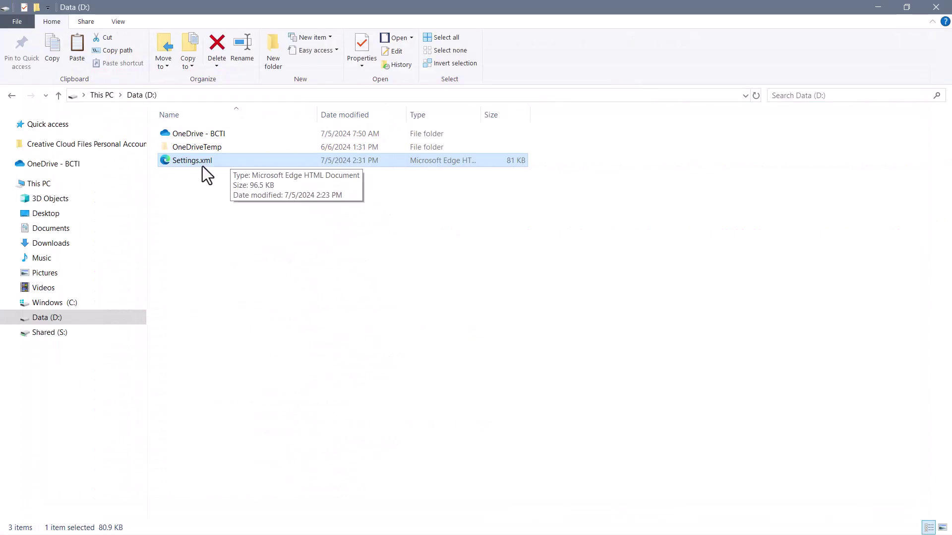
Paste the edited Settings.xml into User.zip\UserInterface, replacing the original file.
{"action": "right_click", "coordinate": [202, 159]}
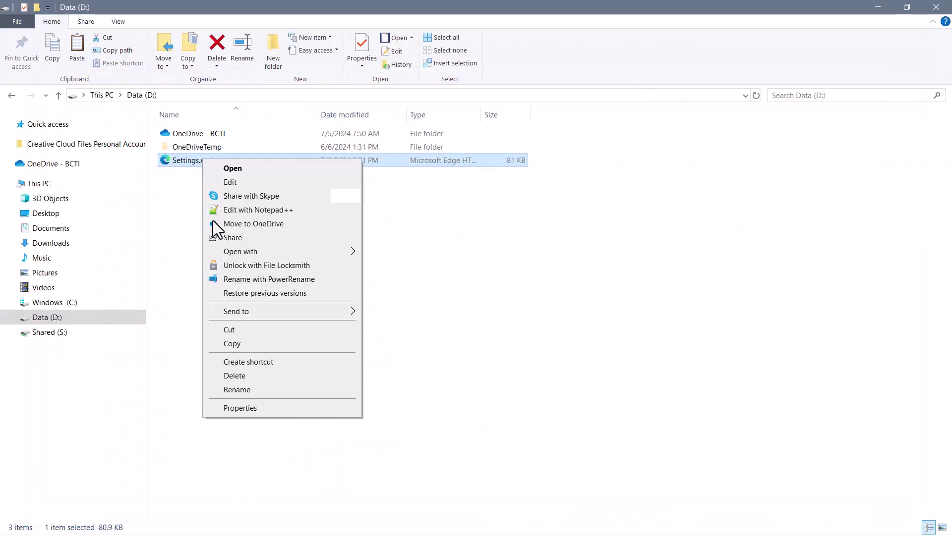
{"action": "left_click", "coordinate": [233, 345]}
{"action": "left_click", "coordinate": [45, 95]}
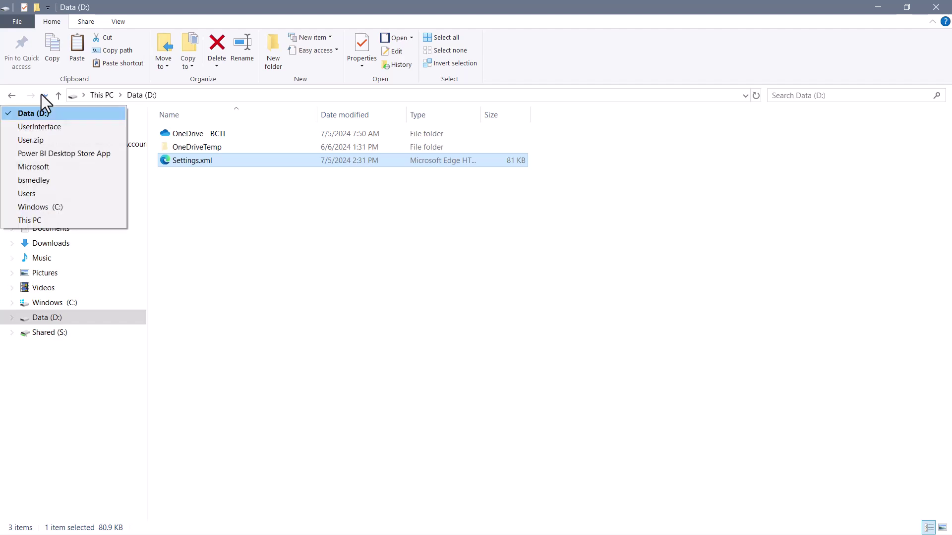
{"action": "left_click", "coordinate": [49, 128]}
{"action": "right_click", "coordinate": [254, 234]}
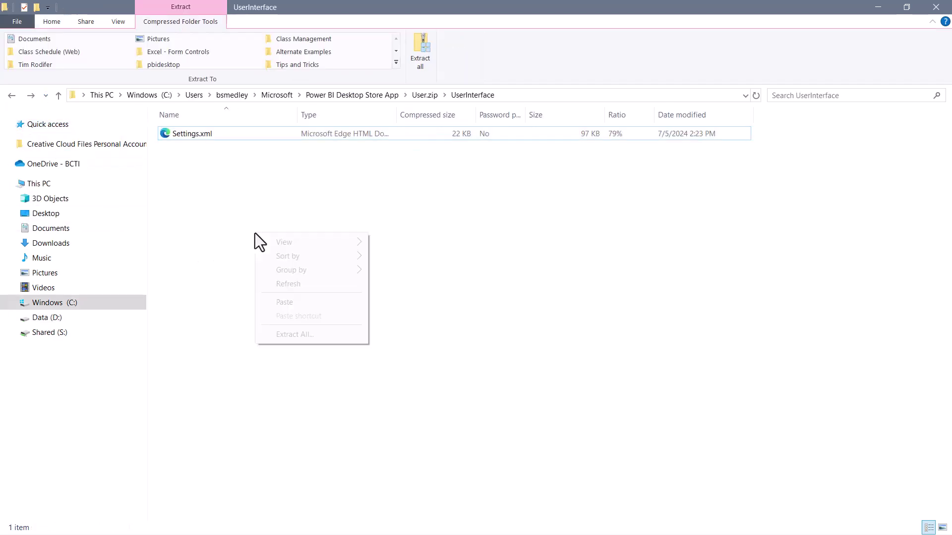
{"action": "left_click", "coordinate": [273, 302]}
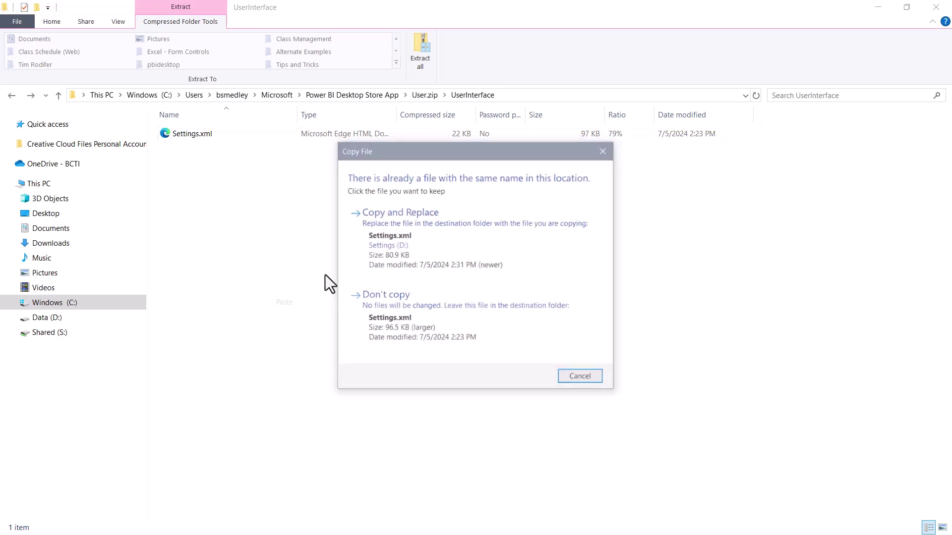
{"action": "left_click", "coordinate": [372, 239]}
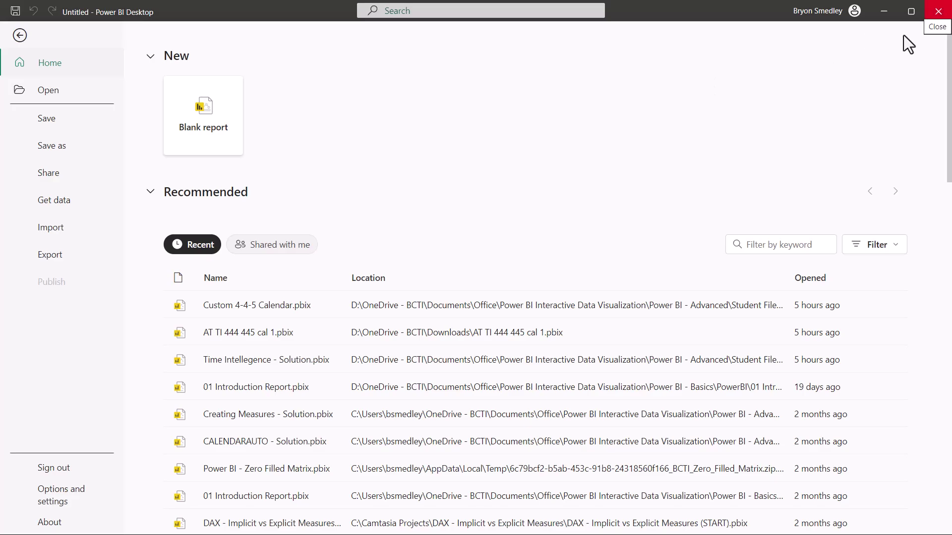
Review the still-populated Recent list, then close and relaunch Power BI Desktop from the Start menu.
{"action": "scroll", "coordinate": [501, 261], "scroll_direction": "down", "scroll_amount": 12}
{"action": "scroll", "coordinate": [501, 261], "scroll_direction": "down", "scroll_amount": 5}
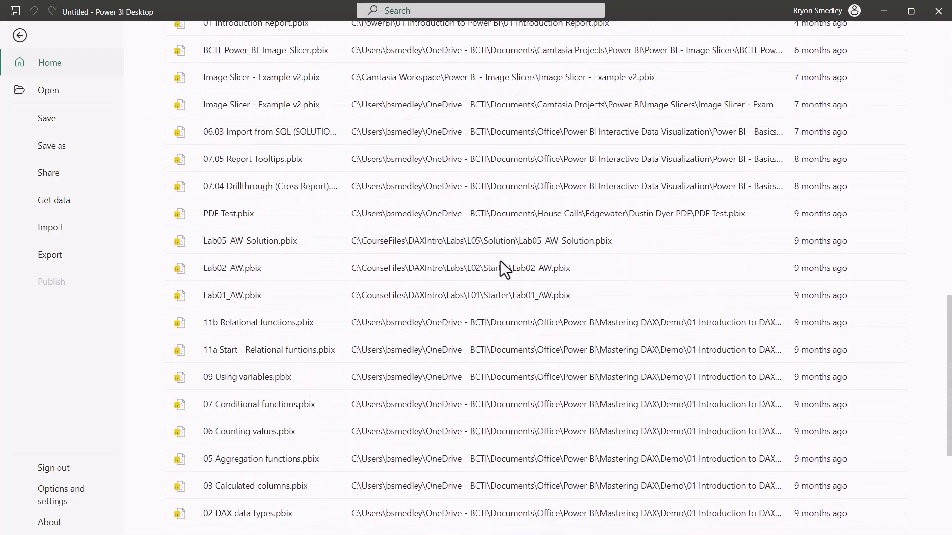
{"action": "scroll", "coordinate": [500, 260], "scroll_direction": "up", "scroll_amount": 8}
{"action": "scroll", "coordinate": [901, 44], "scroll_direction": "up", "scroll_amount": 10}
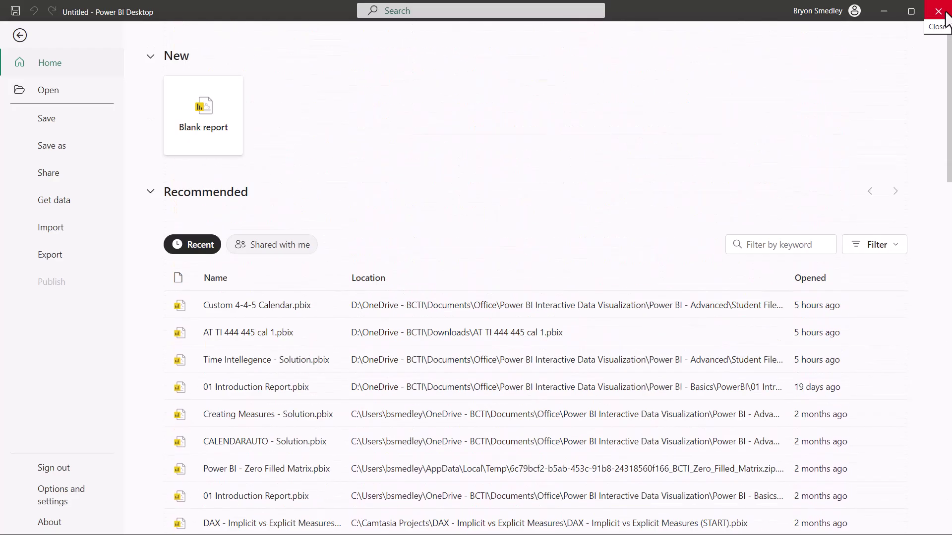
{"action": "left_click", "coordinate": [938, 11]}
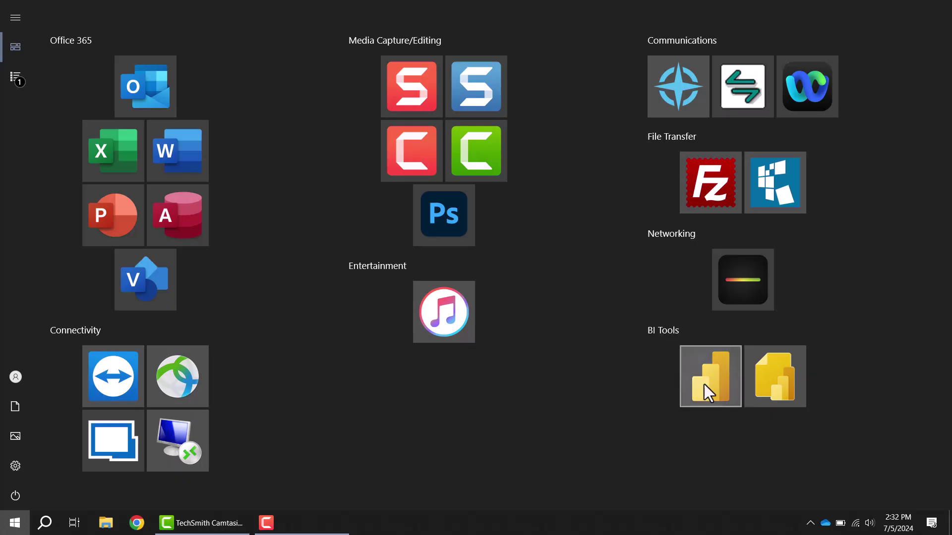
{"action": "left_click", "coordinate": [704, 384]}
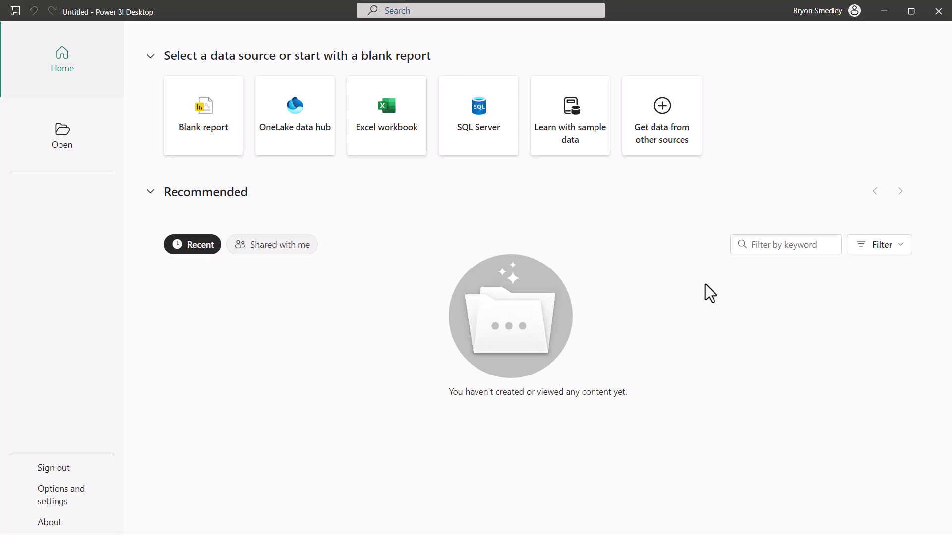
Check that the Open page shows no recent reports, then return to the empty Home page.
{"action": "left_click", "coordinate": [57, 137]}
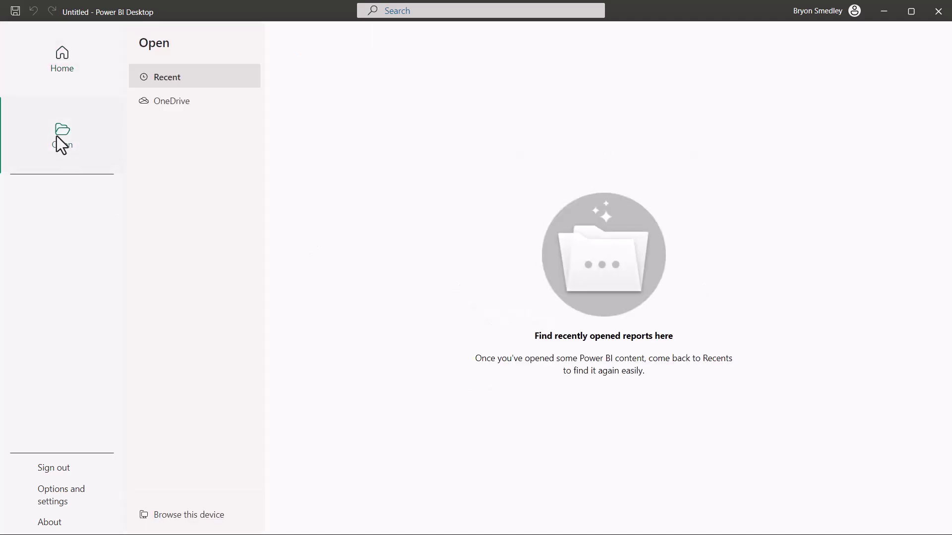
{"action": "left_click", "coordinate": [88, 59]}
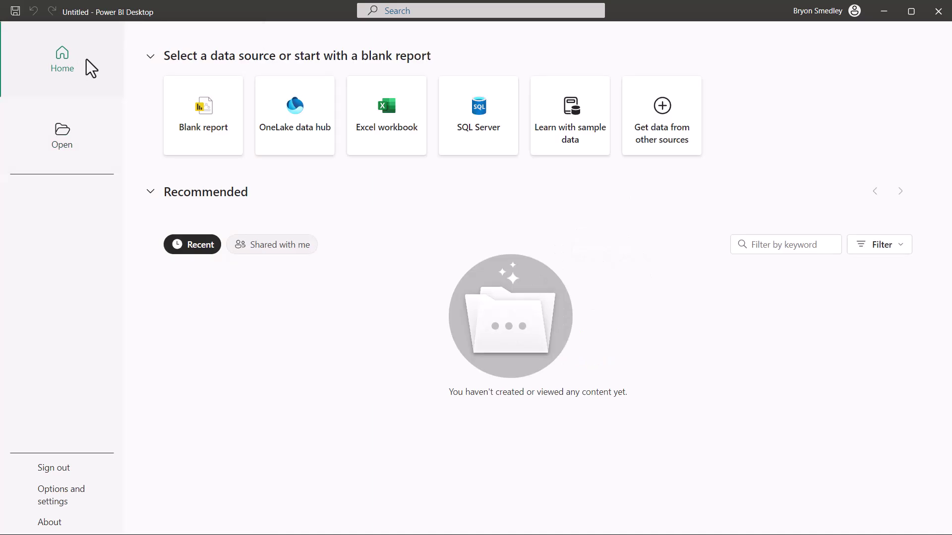